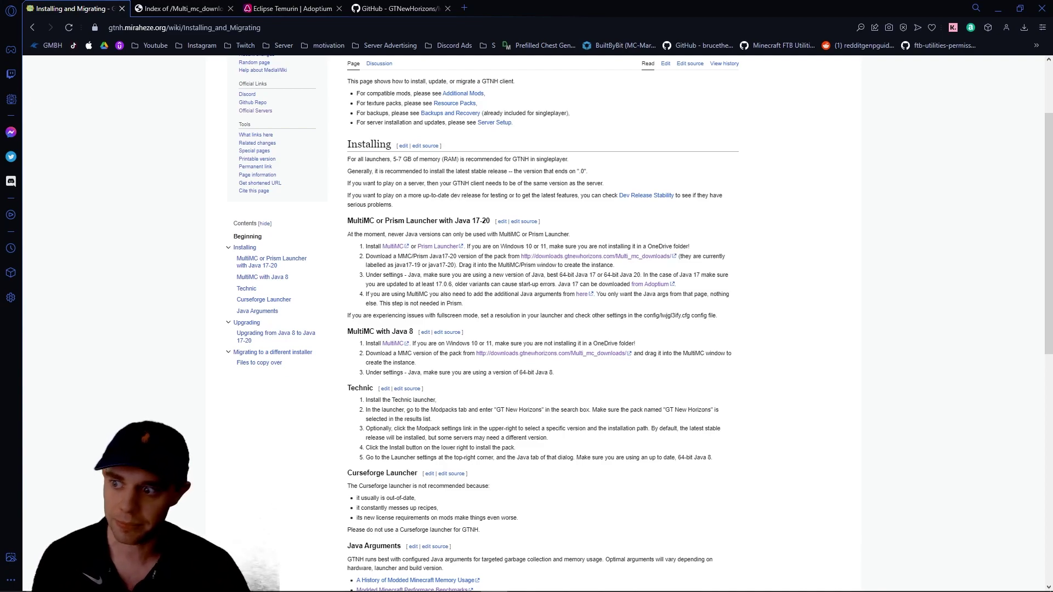
Download GT_New_Horizons_2.3.2_Java_17-20.zip from the Multi_mc_downloads index.
left_click(176, 9)
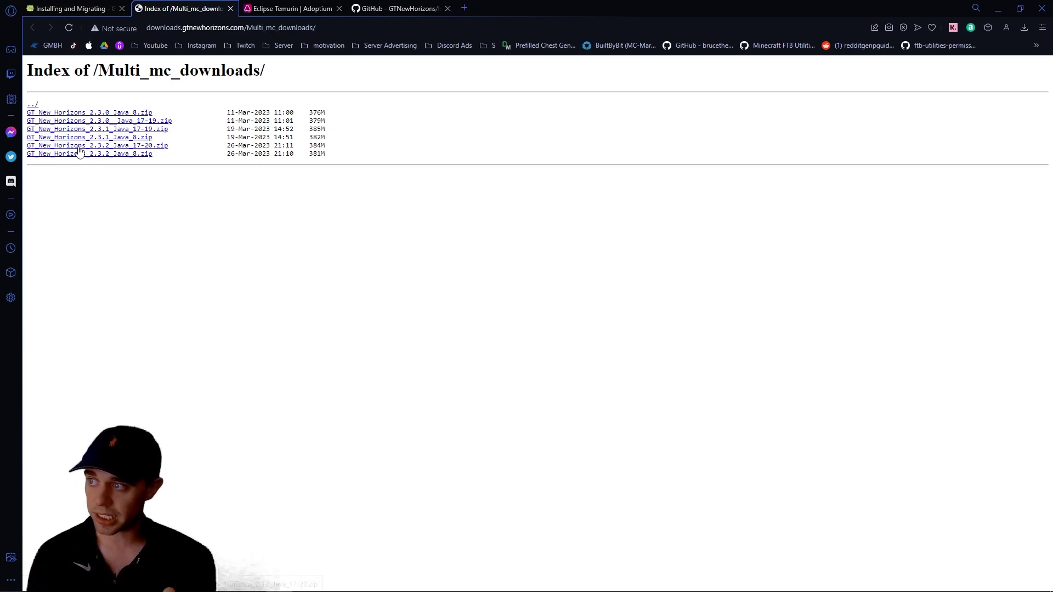
left_click(78, 146)
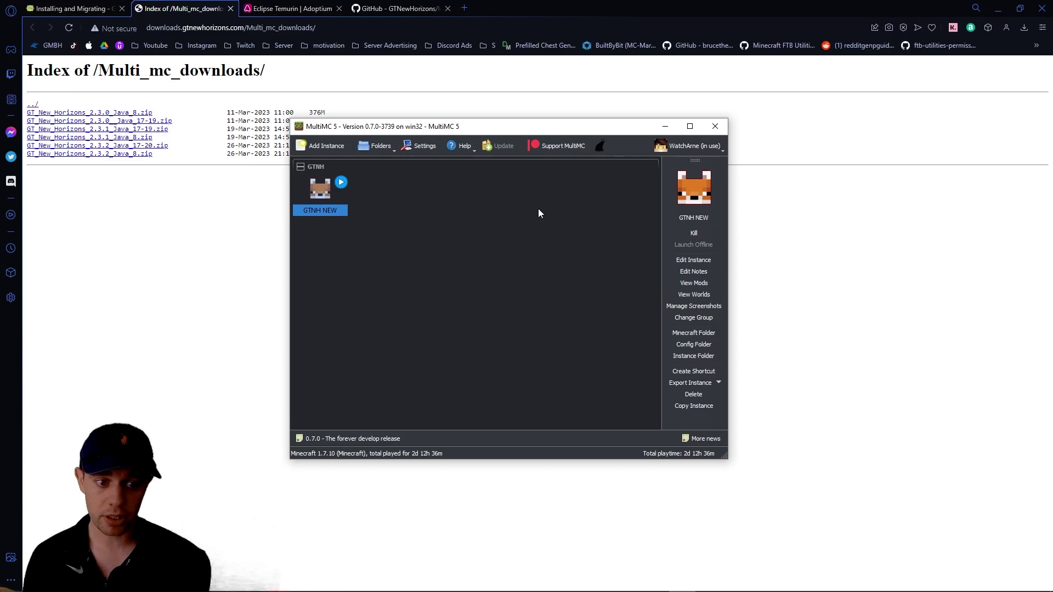
Import GT_New_Horizons_2.3.2_Java_17-20.zip into MultiMC as a new instance named 'GTNH YOUTUBE'.
mouse_move(1052, 230)
left_mouse_down()
mouse_move(531, 255)
mouse_move(472, 281)
mouse_move(546, 265)
left_mouse_up()
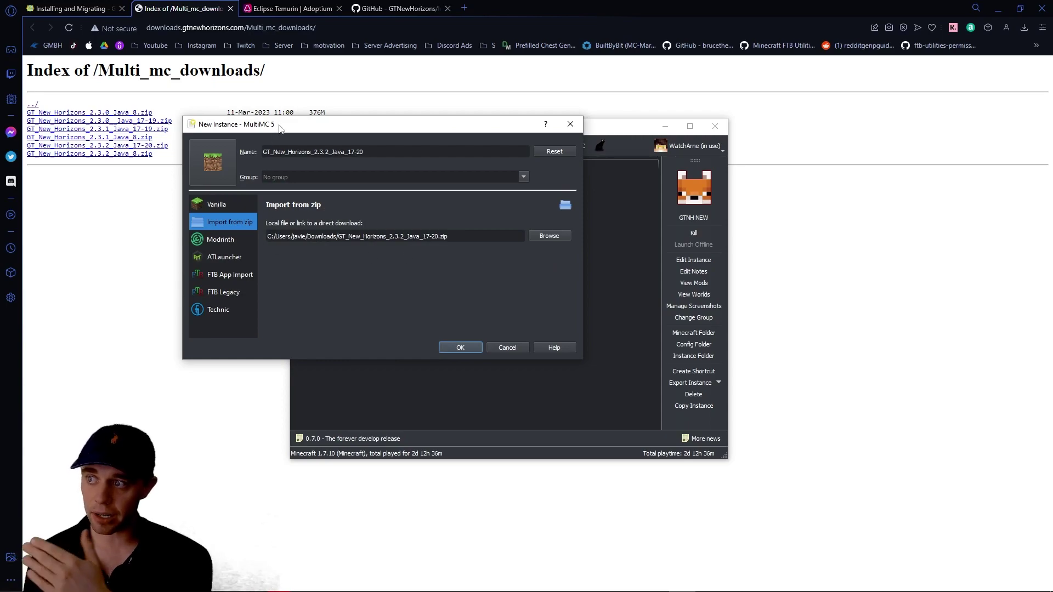
left_click_drag(279, 127, 400, 149)
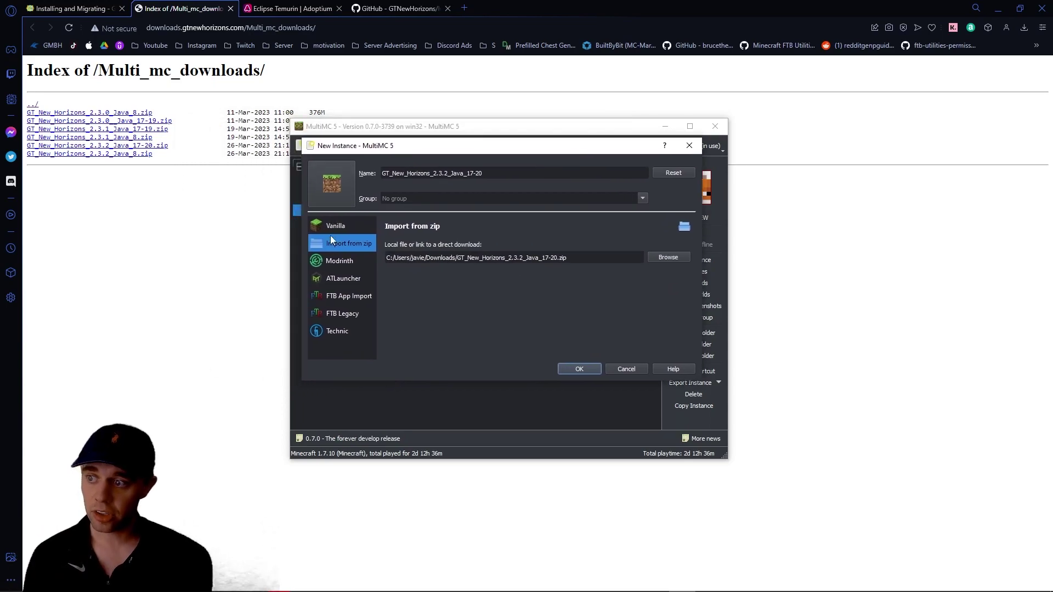
left_click(483, 173)
key("ctrl+a")
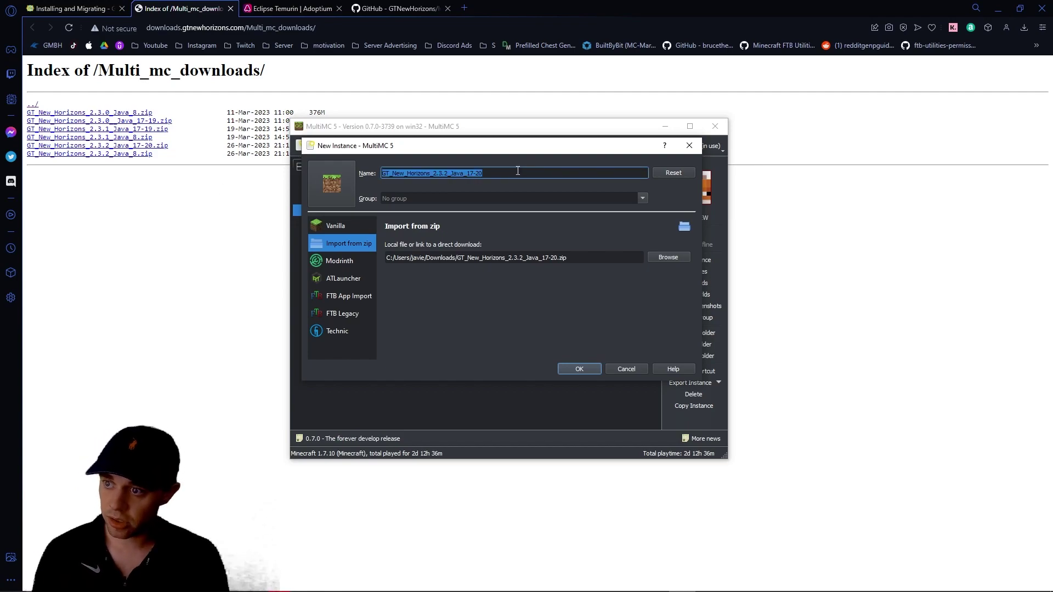
type("GTNH ")
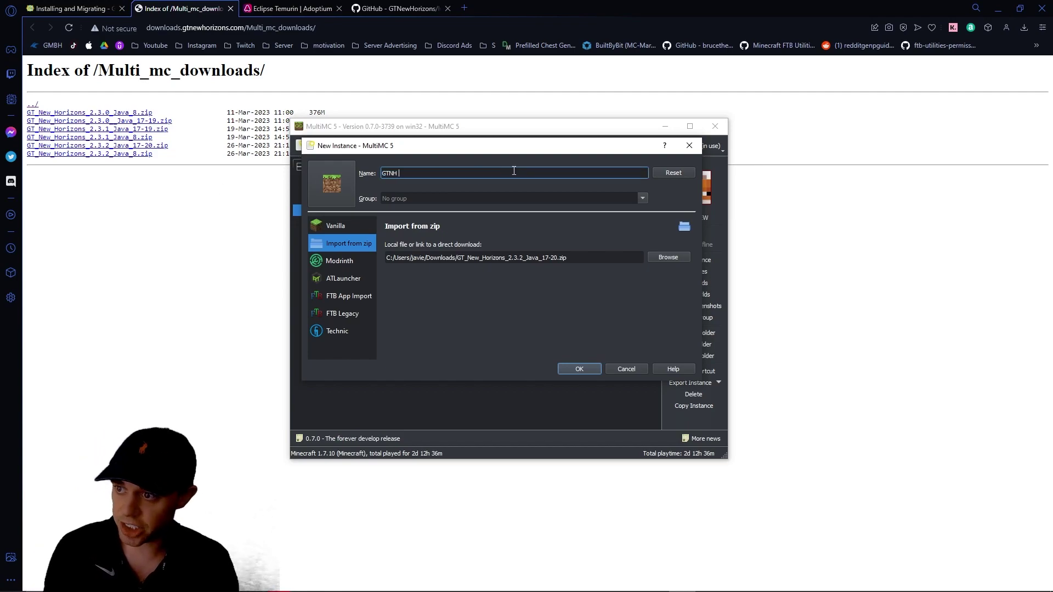
type("YOUTUBE")
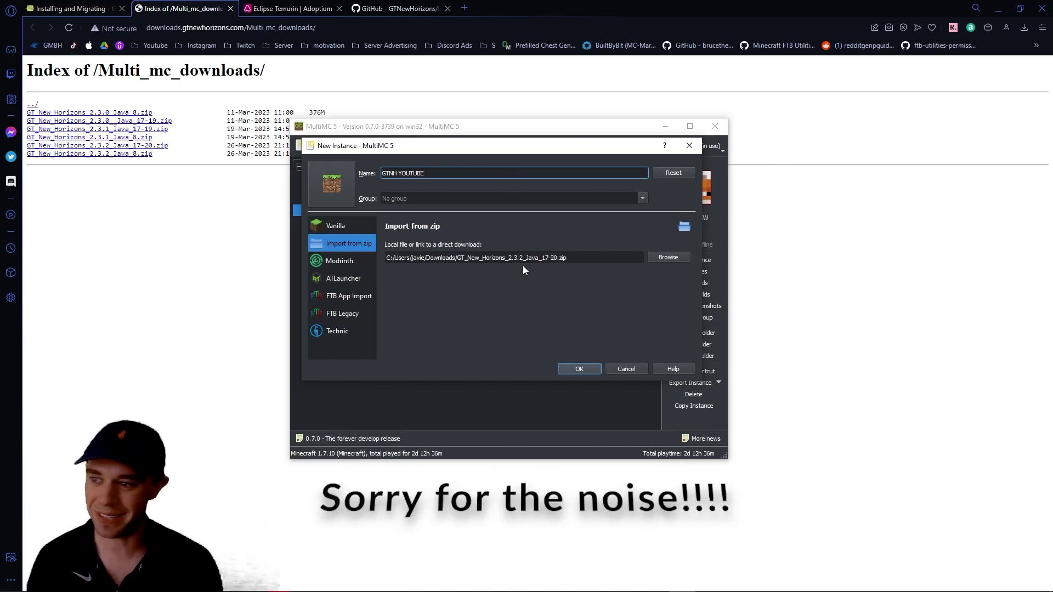
left_click(568, 368)
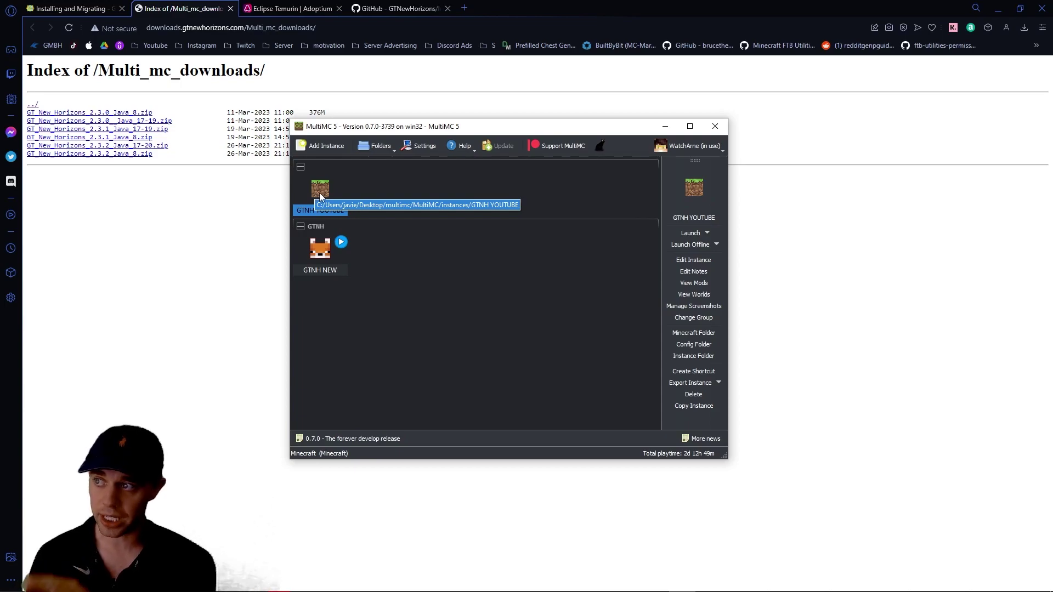
Open Edit Instance for GTNH YOUTUBE to show its 1.7.10 and 10.13.4.1614 components.
key("ctrl+Tab")
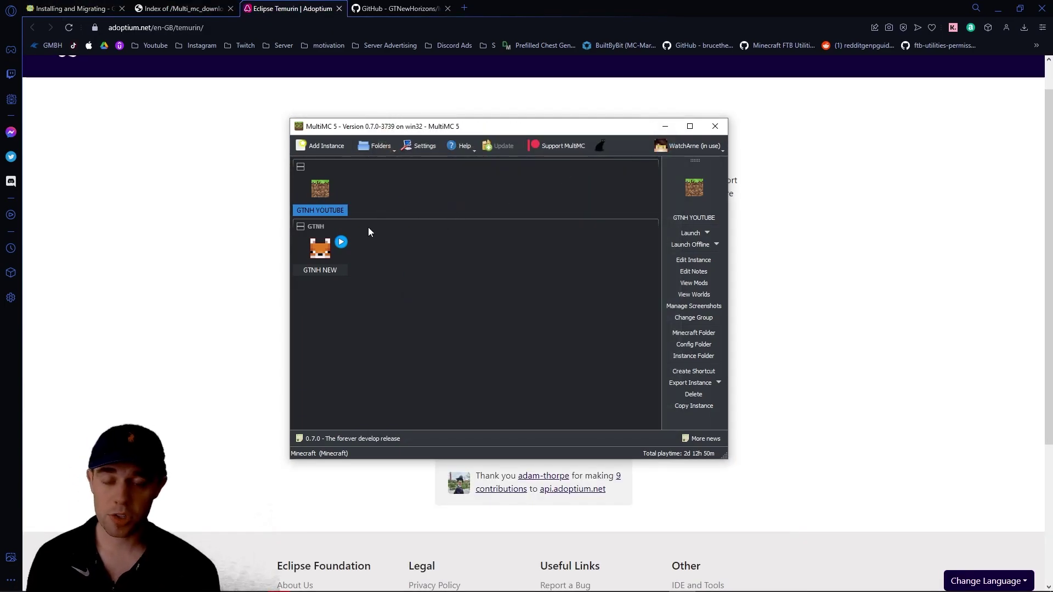
right_click(321, 196)
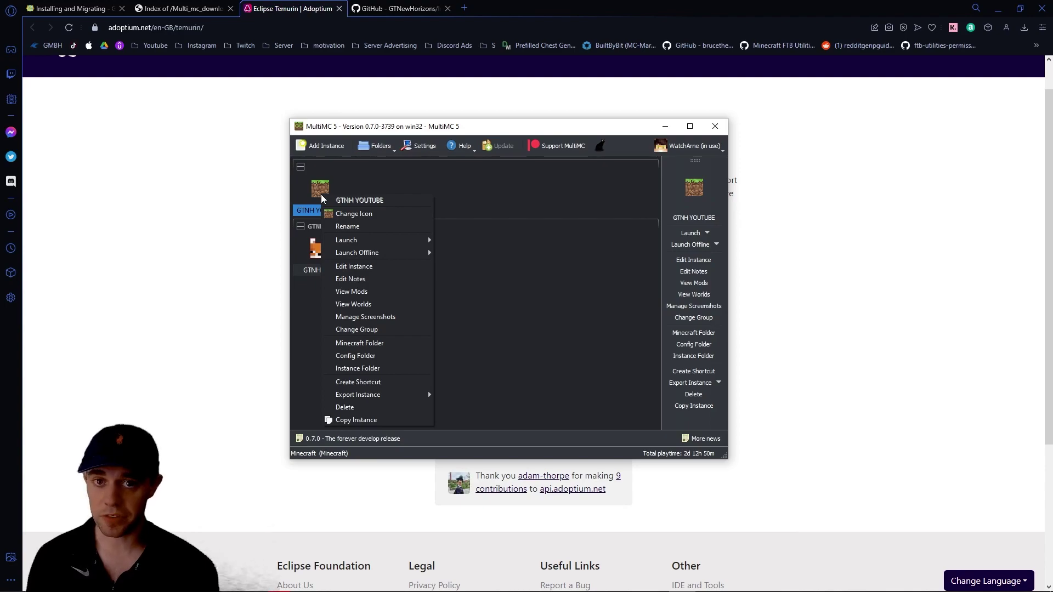
left_click(354, 266)
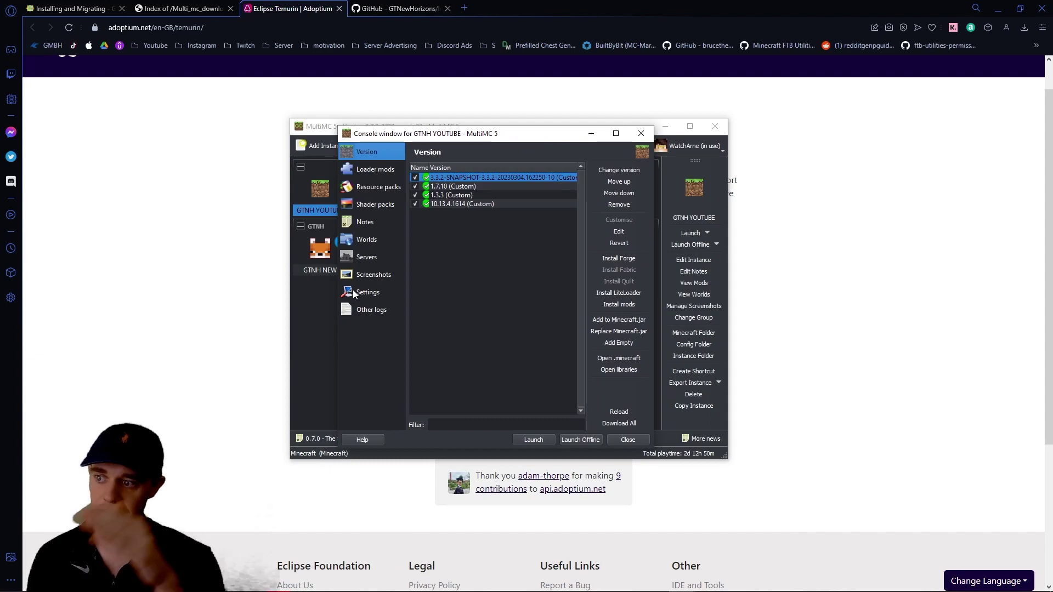
Tick the Java installation override in the instance's Settings Java tab, then view the Temurin jdk-17.0.6 page.
left_click(356, 294)
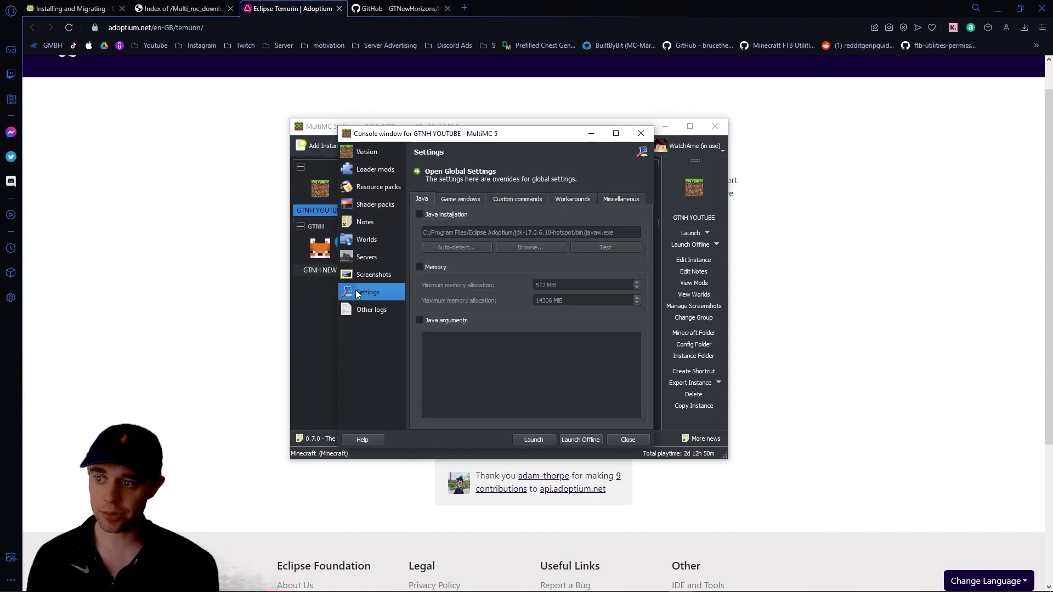
left_click(419, 215)
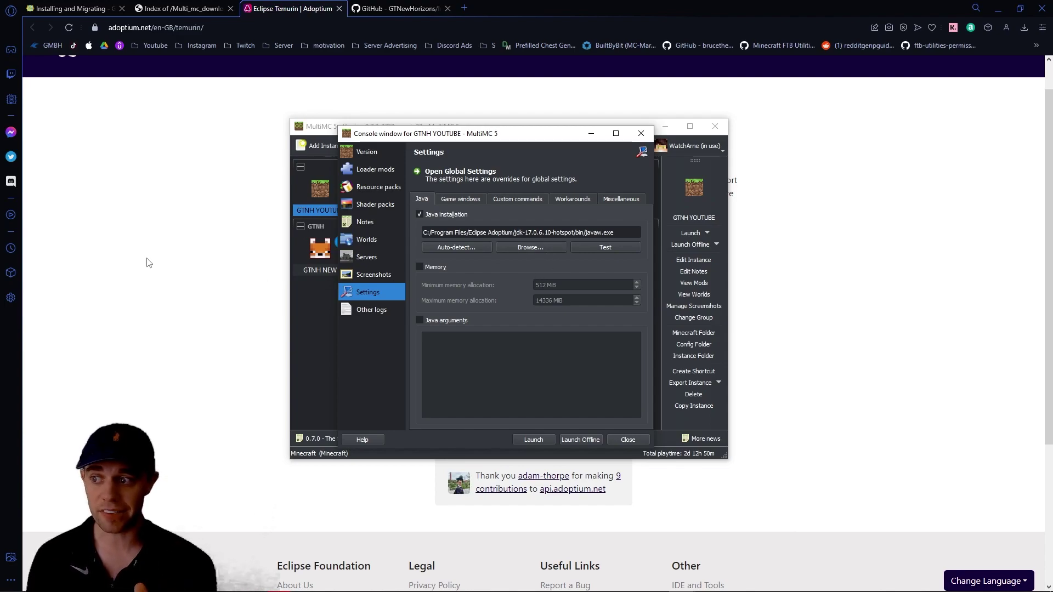
left_click(192, 203)
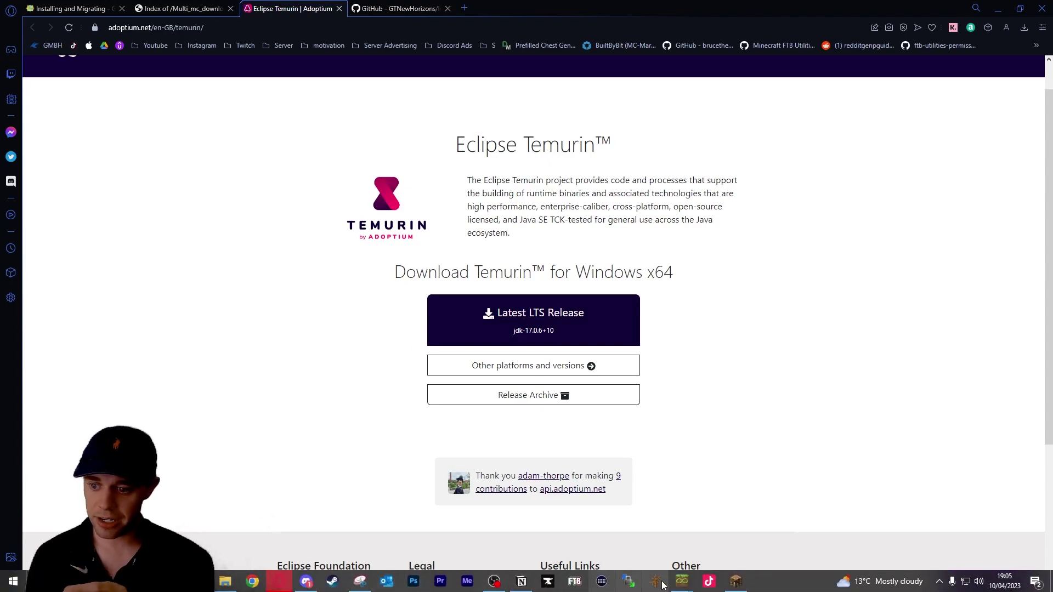
Keep the instance's Java path at the Eclipse Adoptium jdk-17.0.6.10-hotspot javaw.exe, cancelling the file browser.
mouse_move(682, 580)
left_click(720, 550)
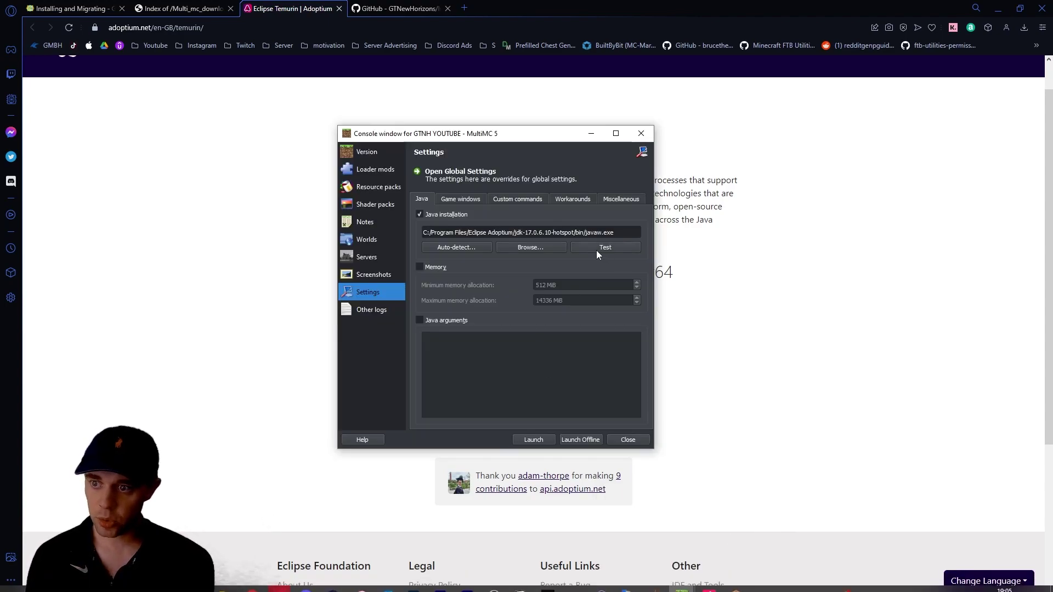
left_click(514, 247)
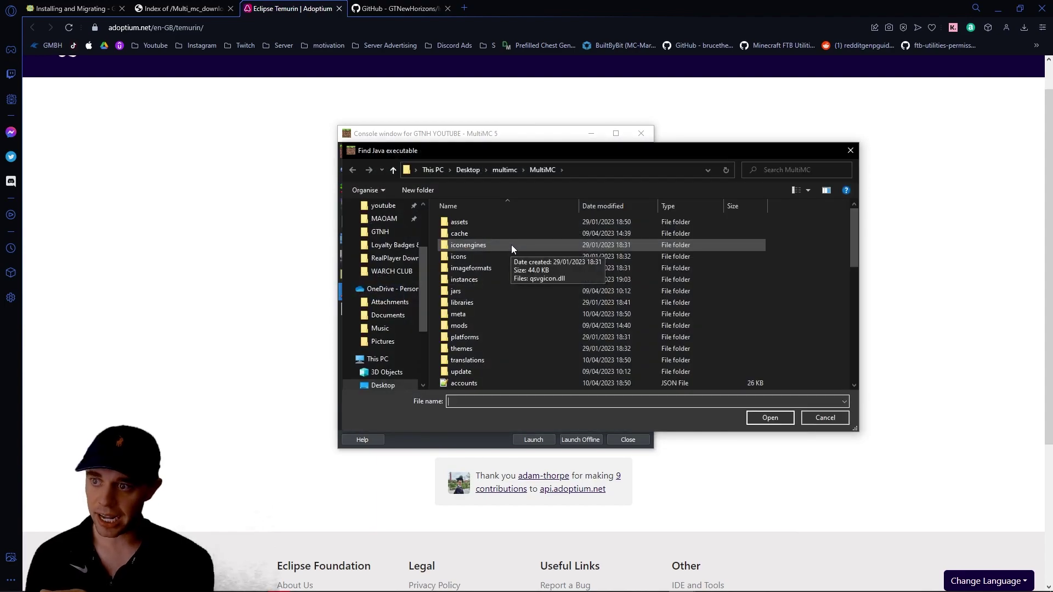
left_click(850, 151)
left_click(446, 231)
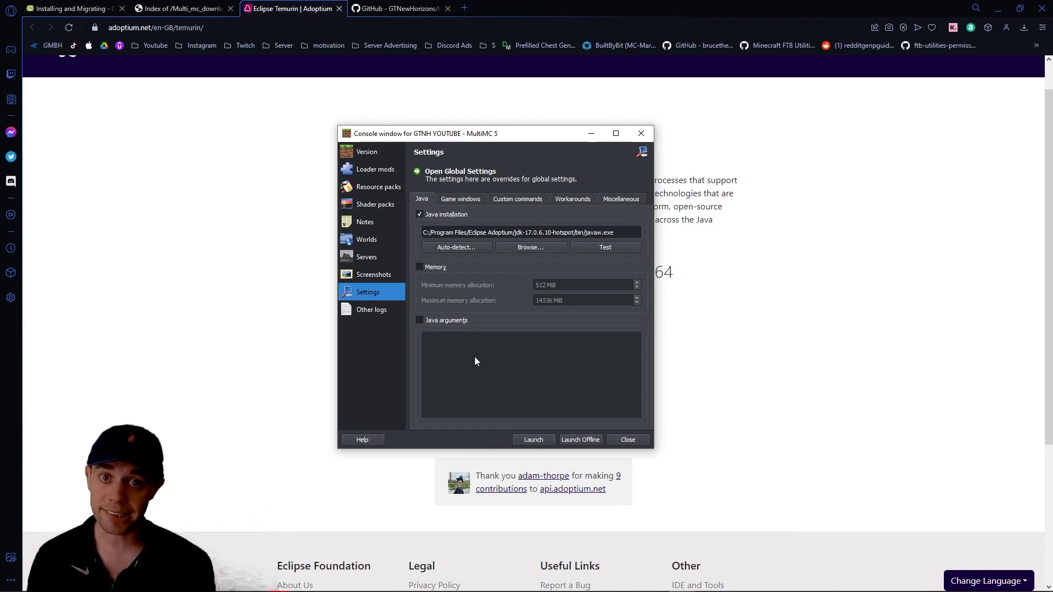
Enable custom Java arguments and copy the MultiMC Java arguments block from the LWJGL3ify README.
key("ctrl+Tab")
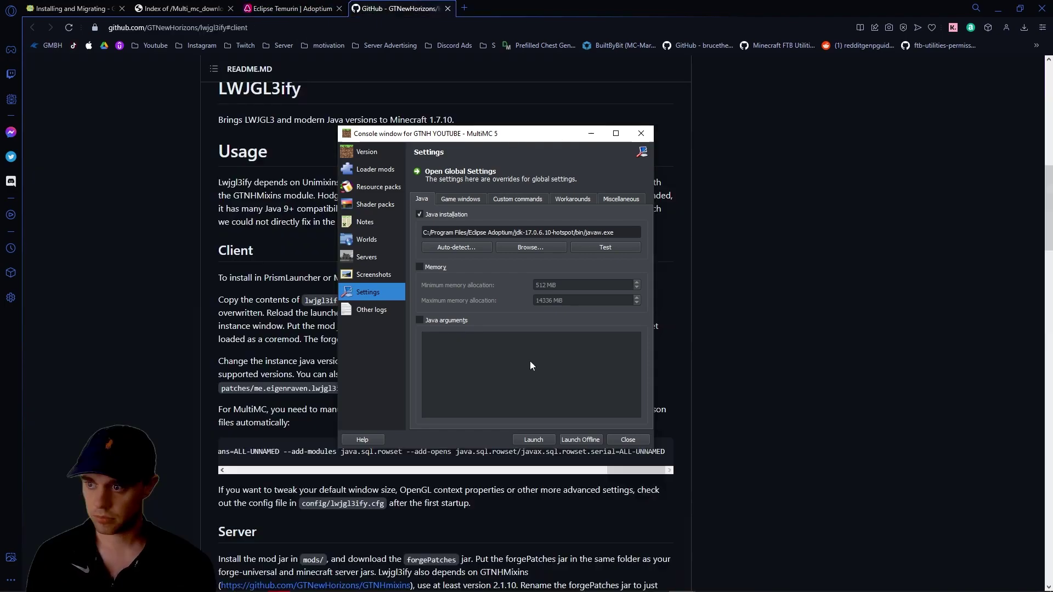
left_click(419, 323)
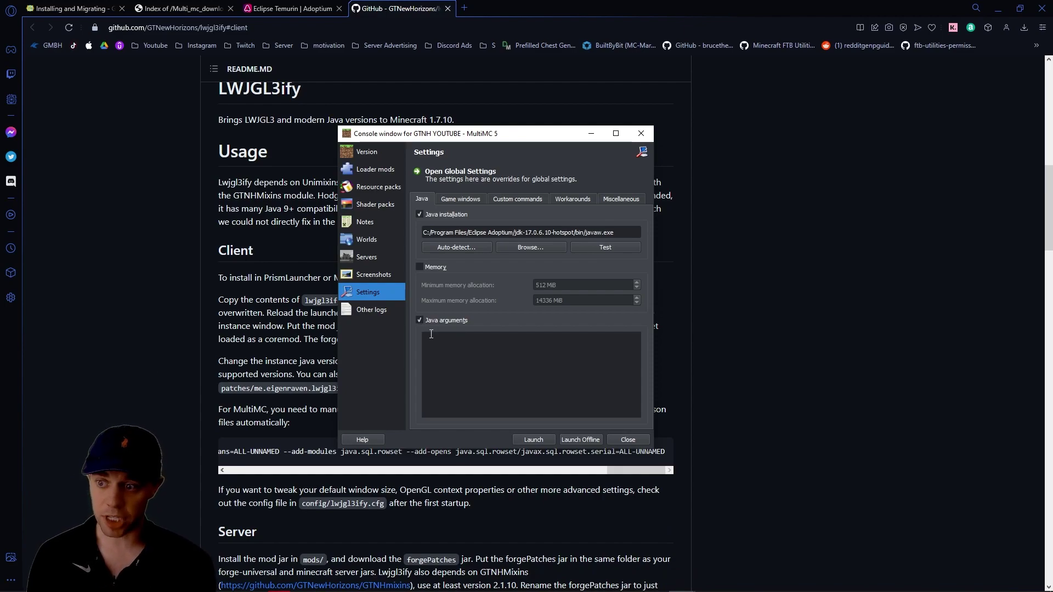
left_click(176, 275)
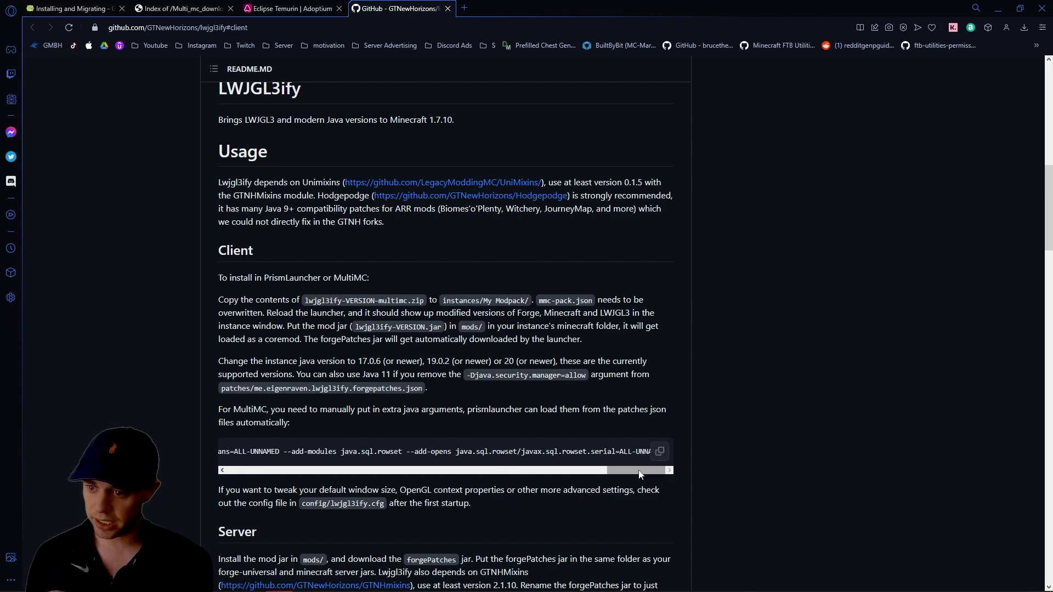
left_click_drag(634, 471, 167, 479)
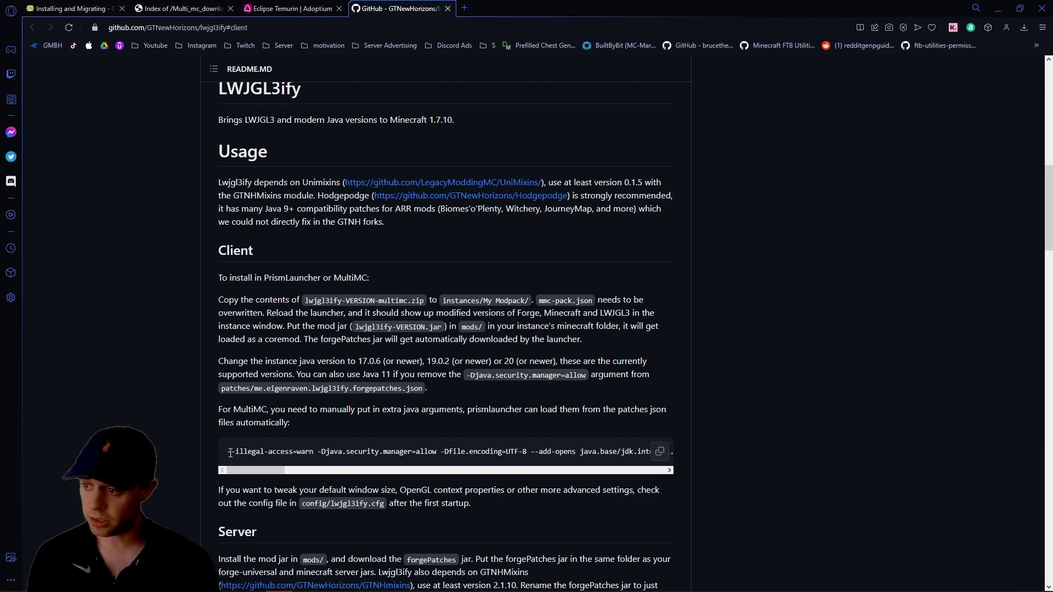
mouse_move(252, 470)
left_mouse_down()
mouse_move(389, 473)
mouse_move(177, 479)
left_mouse_up()
mouse_move(228, 455)
left_mouse_down()
mouse_move(798, 449)
mouse_move(667, 448)
left_mouse_up()
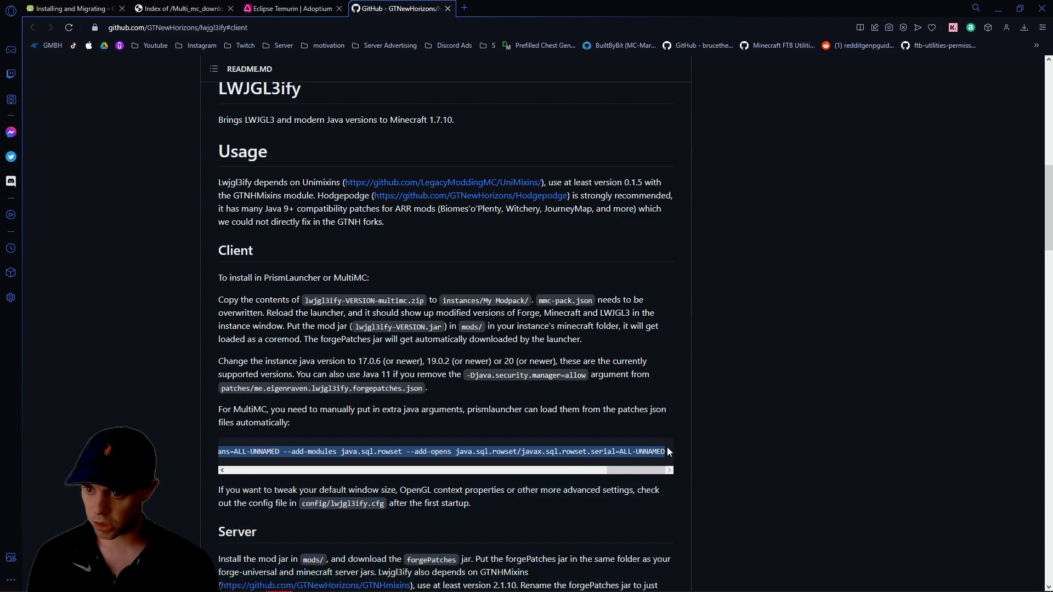
Paste the lwjgl3ify arguments, starting with --illegal-access=warn and many --add-opens entries, into Java arguments.
left_click(997, 9)
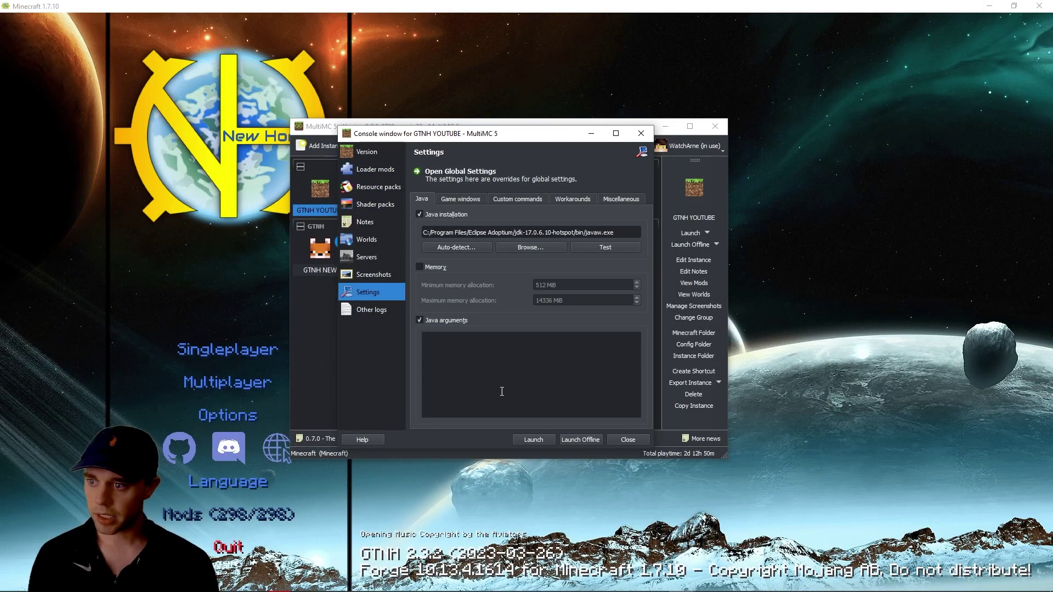
left_click(467, 359)
key("ctrl+v")
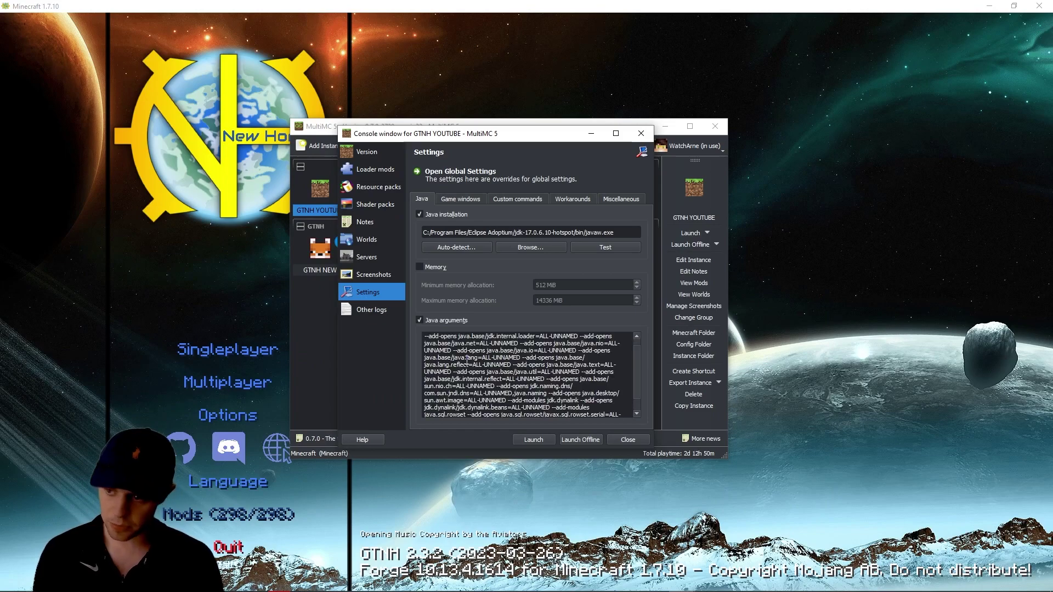
scroll(463, 360, "down", 2)
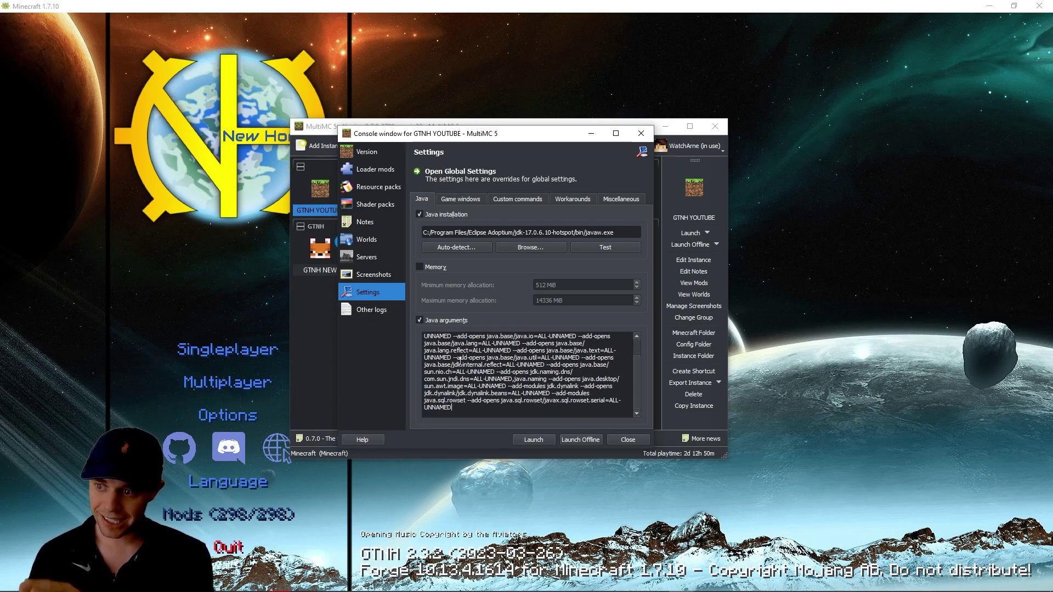
scroll(459, 359, "up", 3)
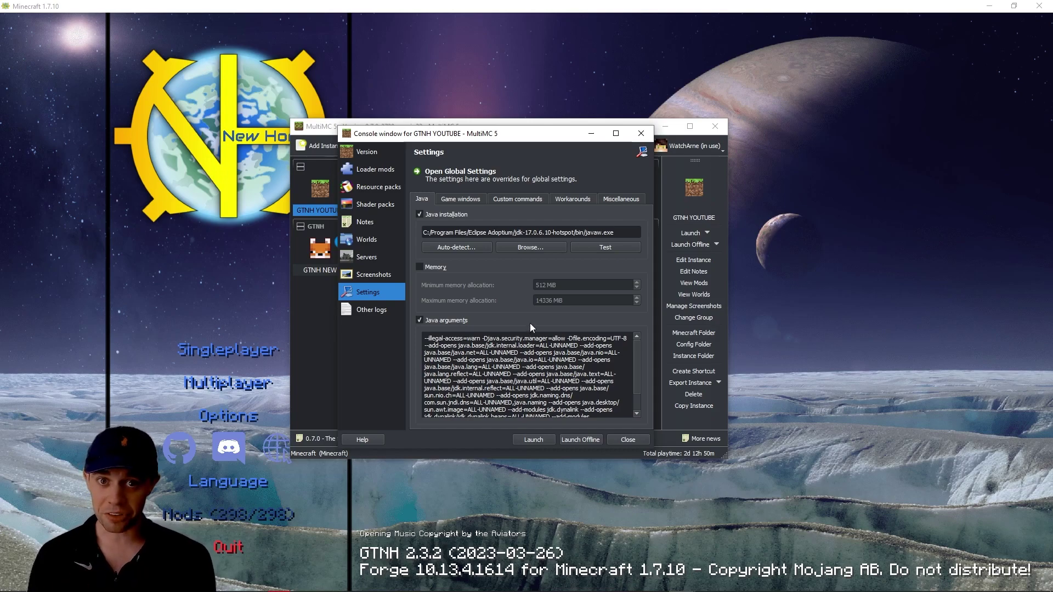
Close the instance settings and launch GTNH YOUTUBE into Minecraft 1.7.10 with 296 mods.
left_click(627, 441)
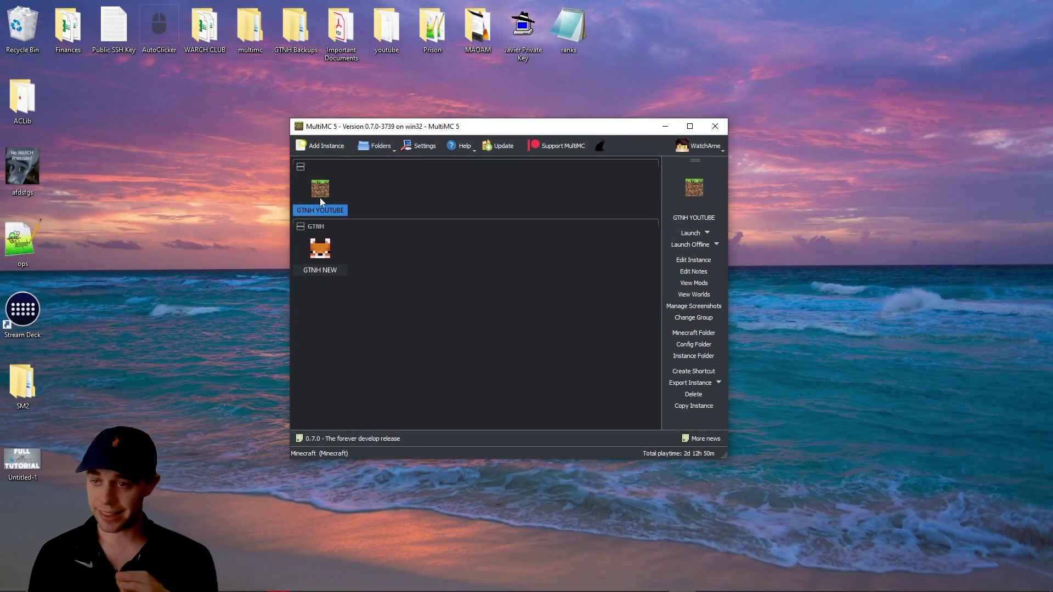
double_click(321, 196)
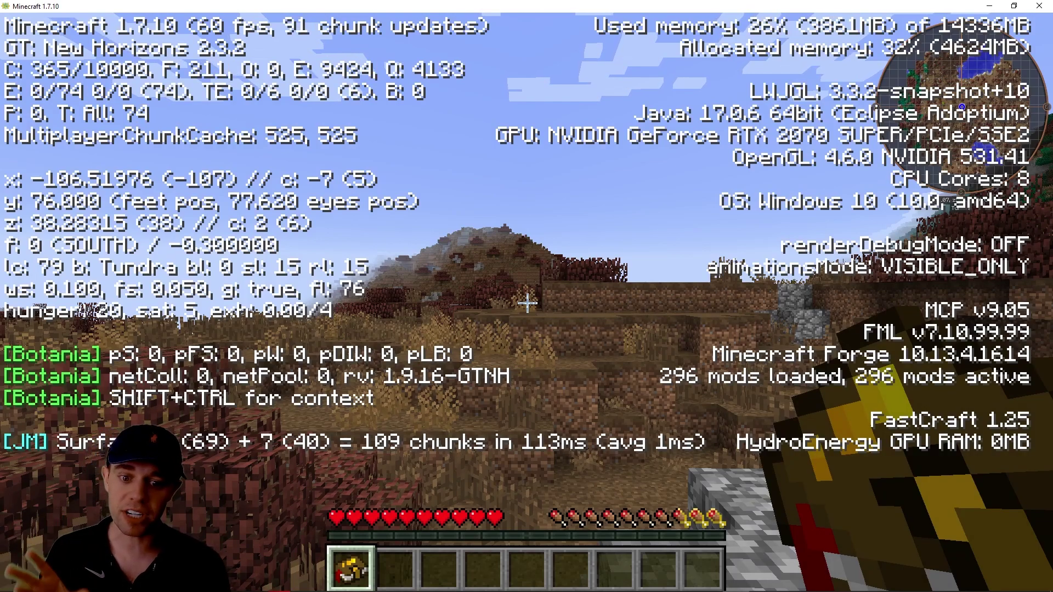
Close the F3 debug overlay to show the regular in-game view of the Tundra biome.
key("F3")
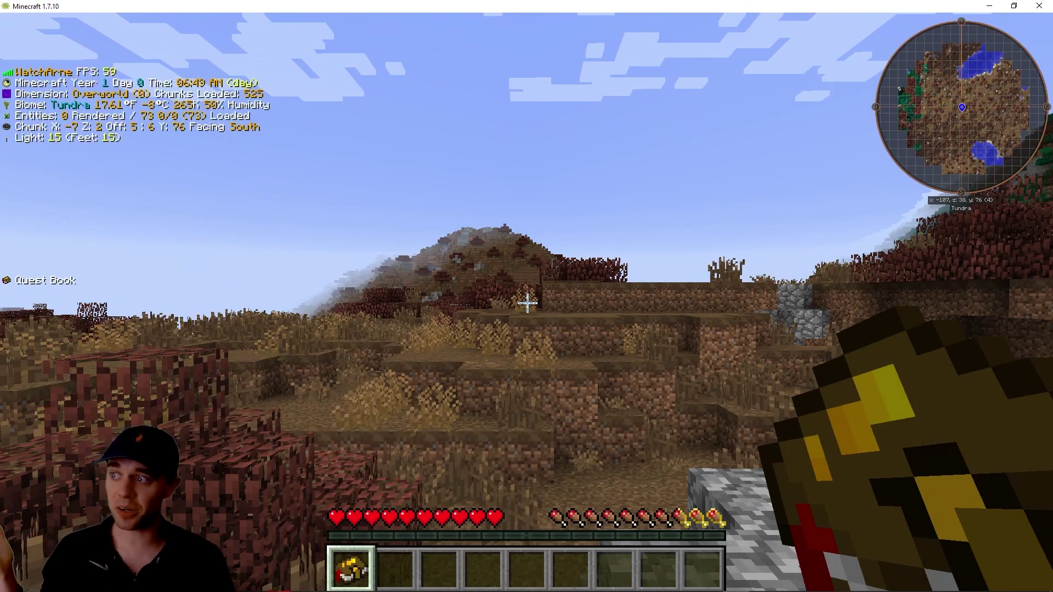